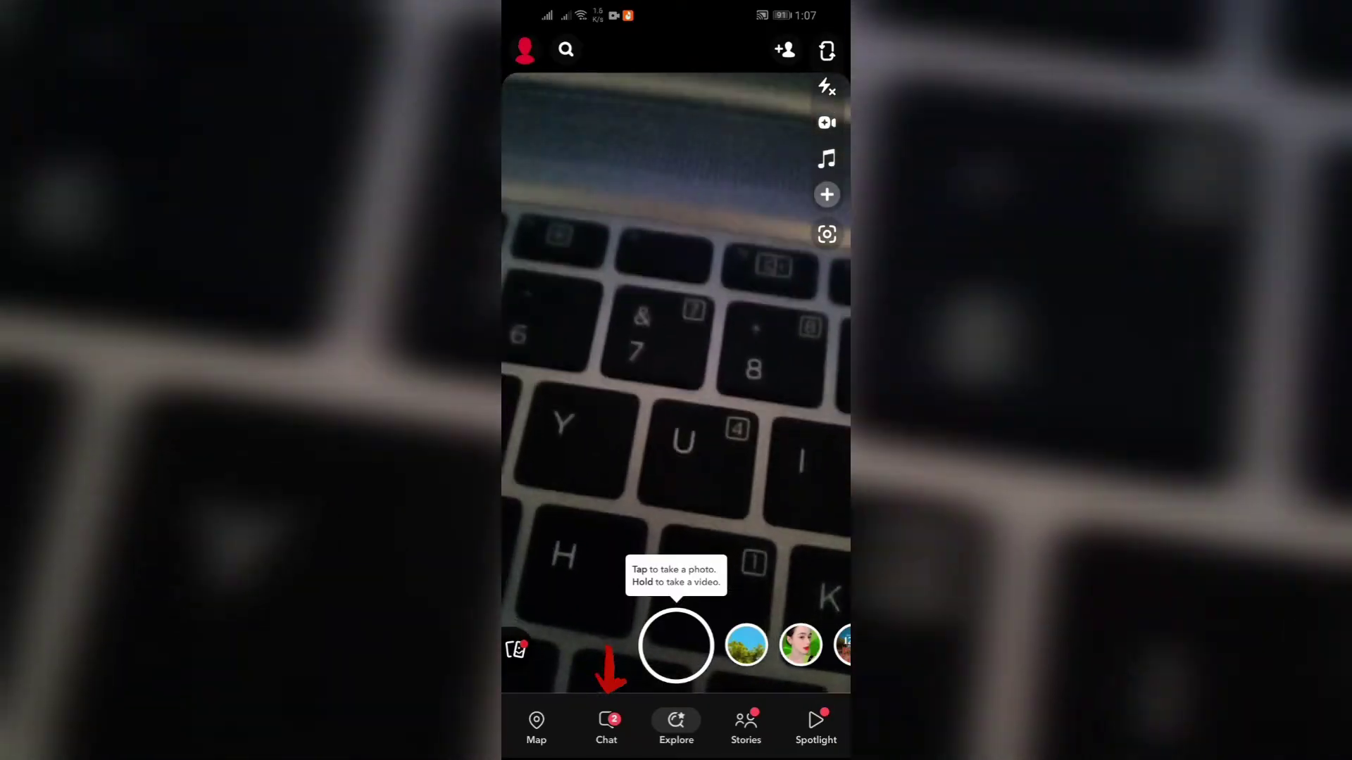
Visit the Chat tab, return to the camera and apply the first lens, 'pleasant', to the live view.
left_click(606, 726)
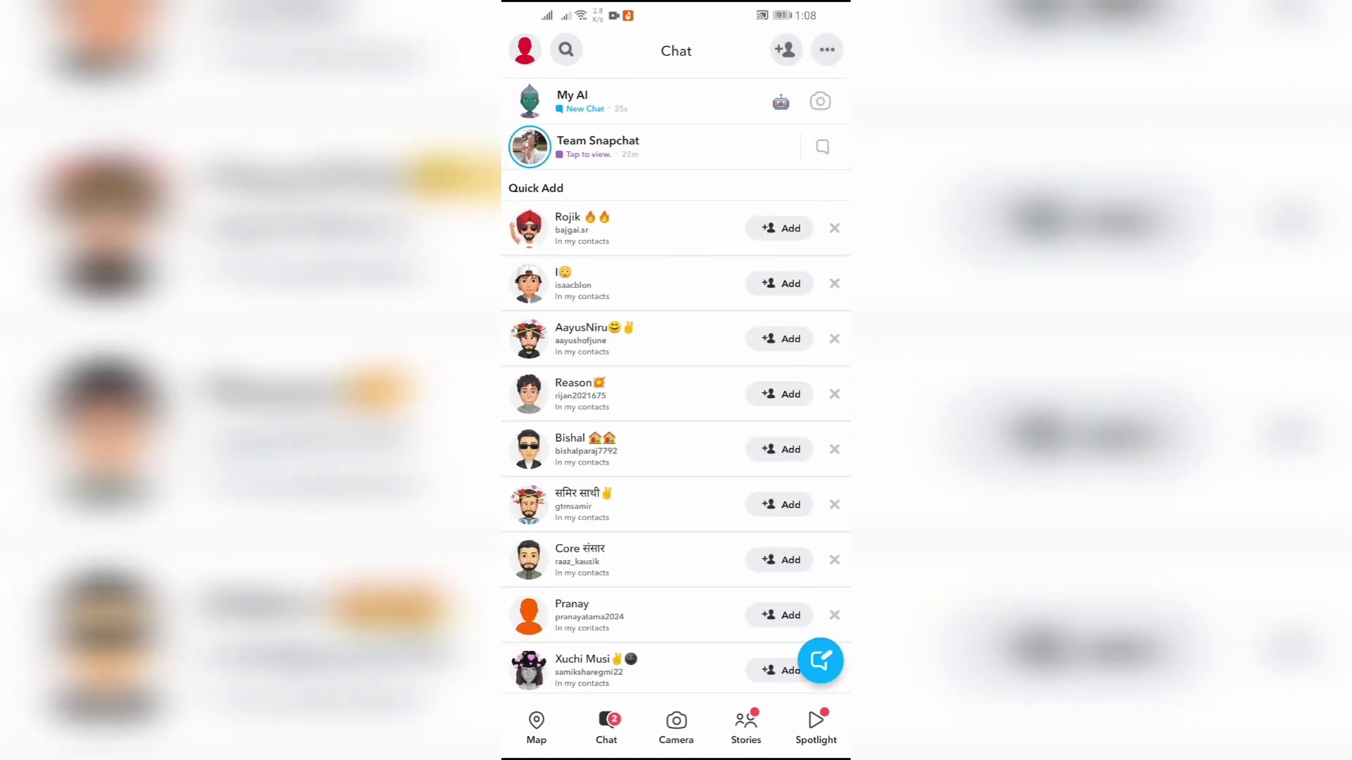
left_click_drag(740, 560, 528, 561)
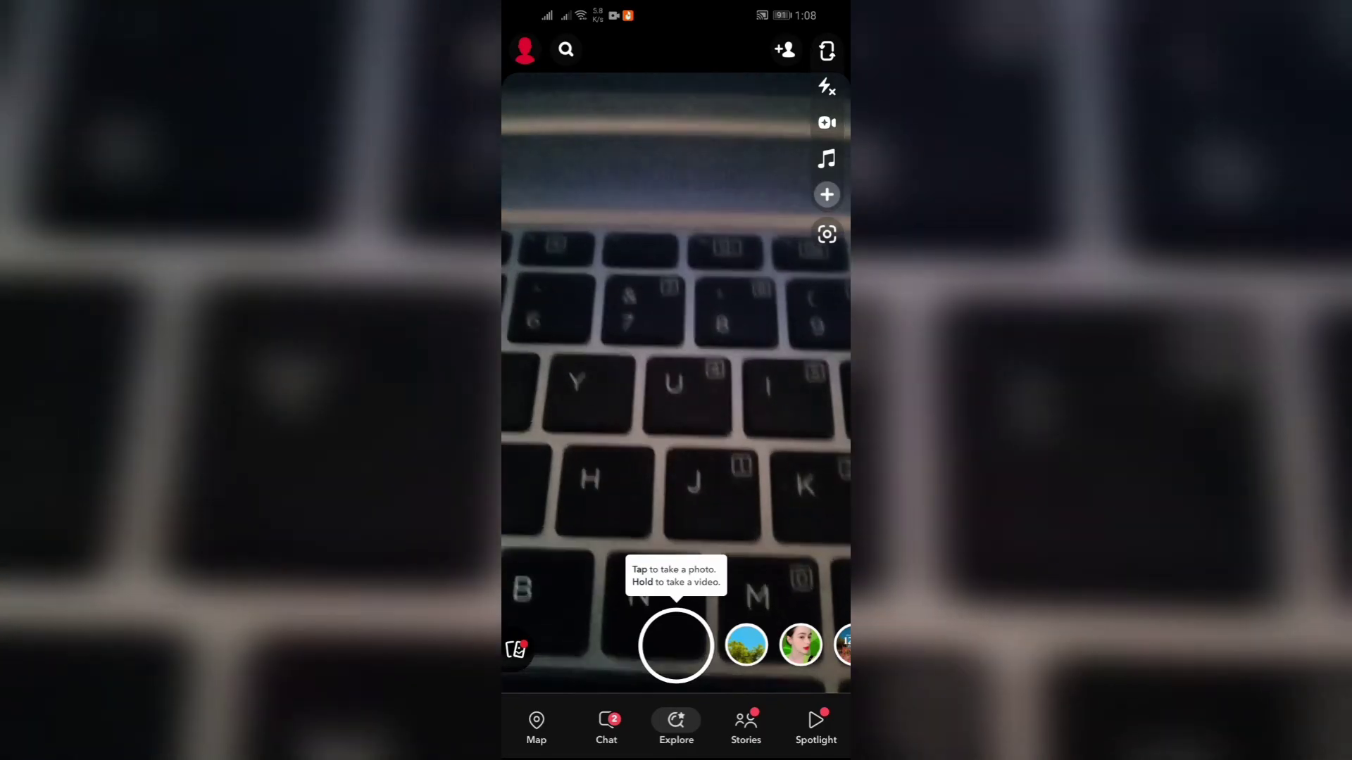
left_click(747, 646)
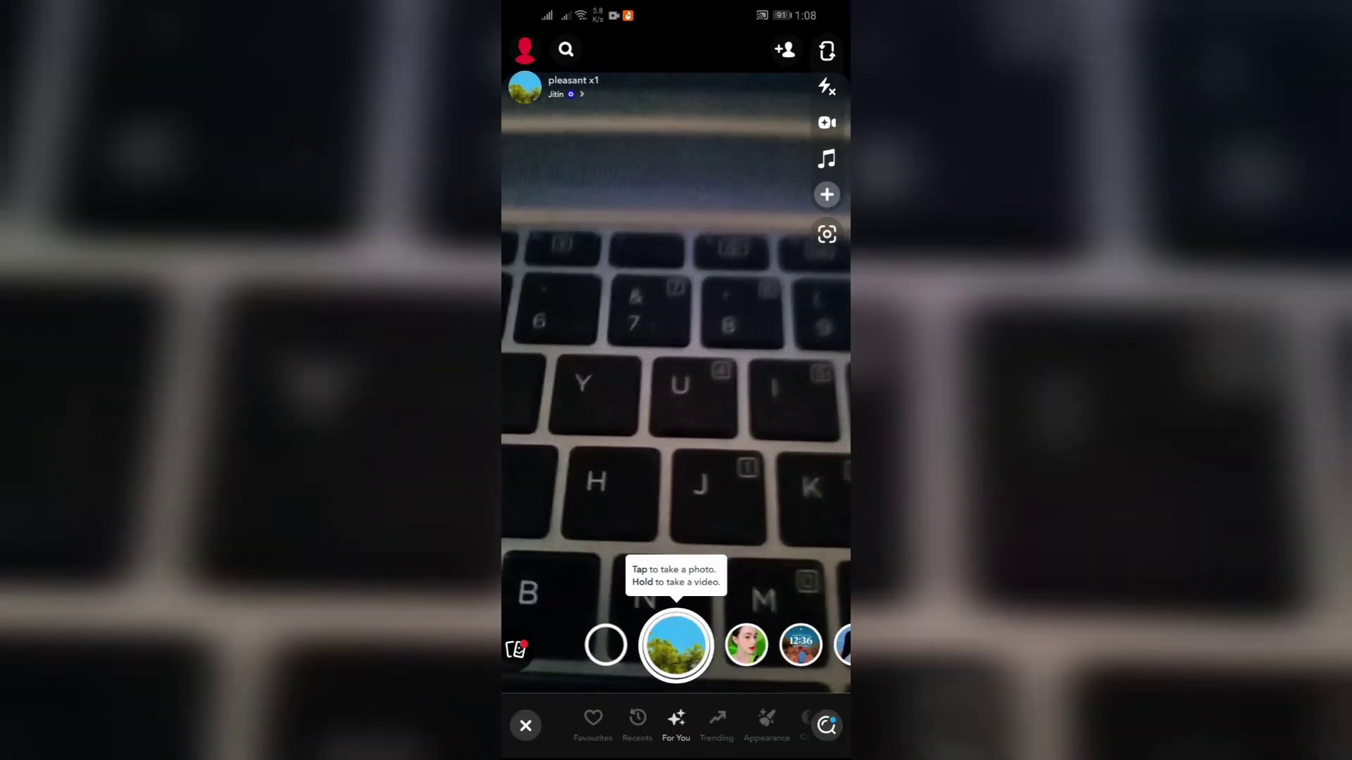